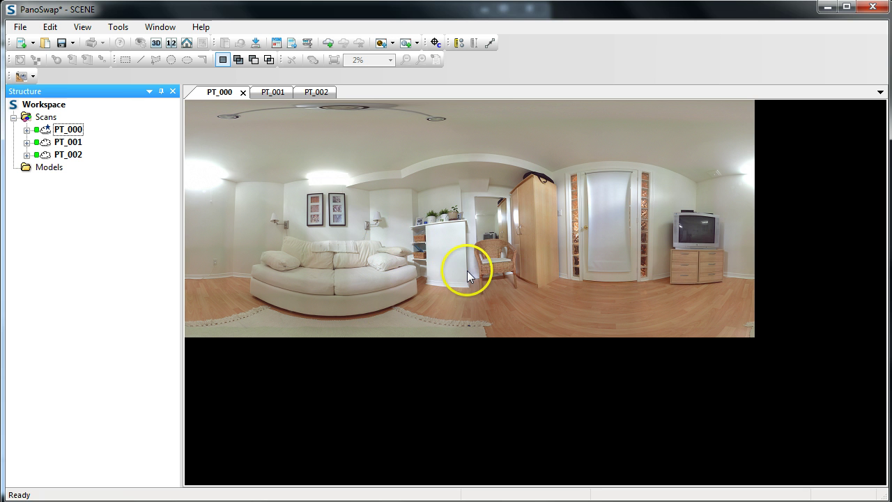
Look through the PT_001 and outdoor PT_002 panoramas, then return to indoor PT_000
click(269, 93)
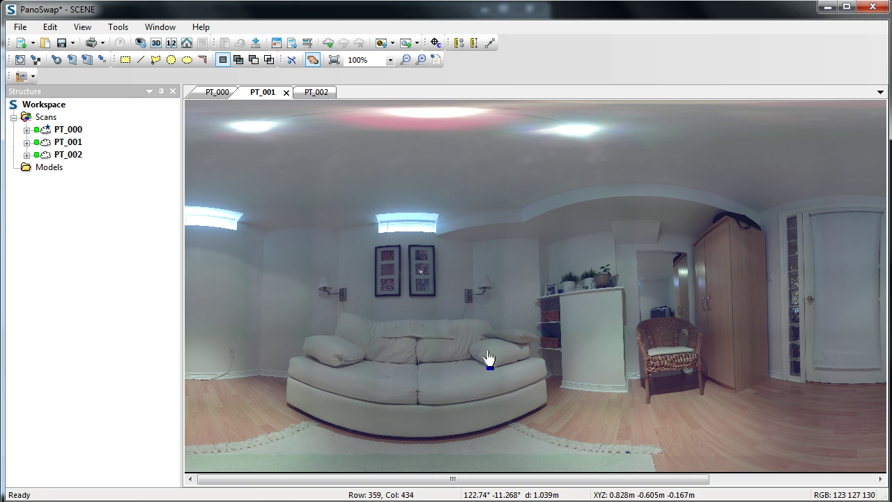
click(312, 92)
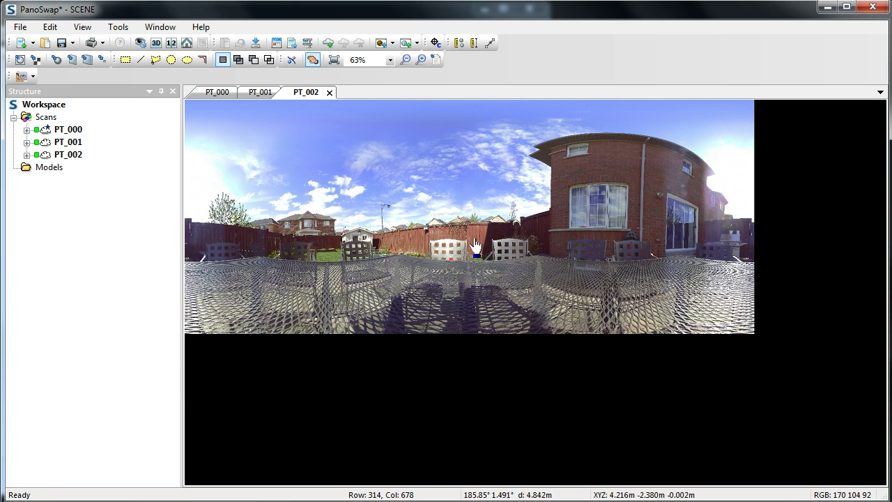
scroll(474, 246, up, 1)
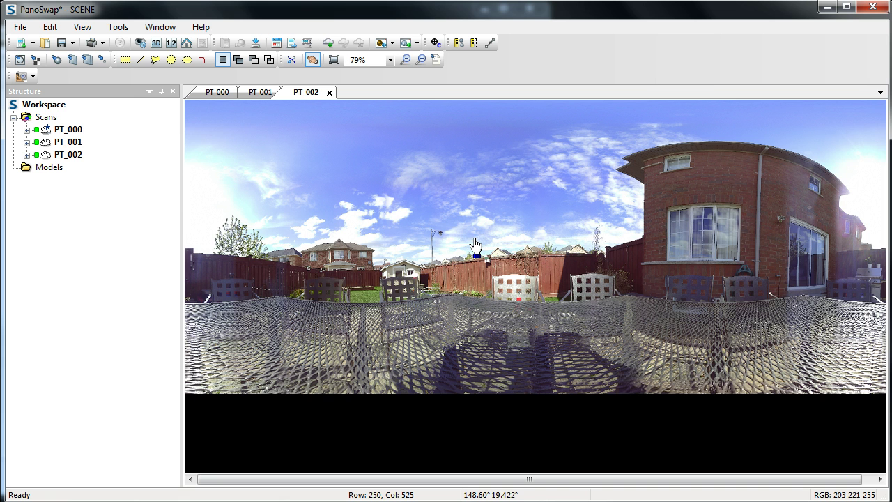
scroll(474, 245, down, 1)
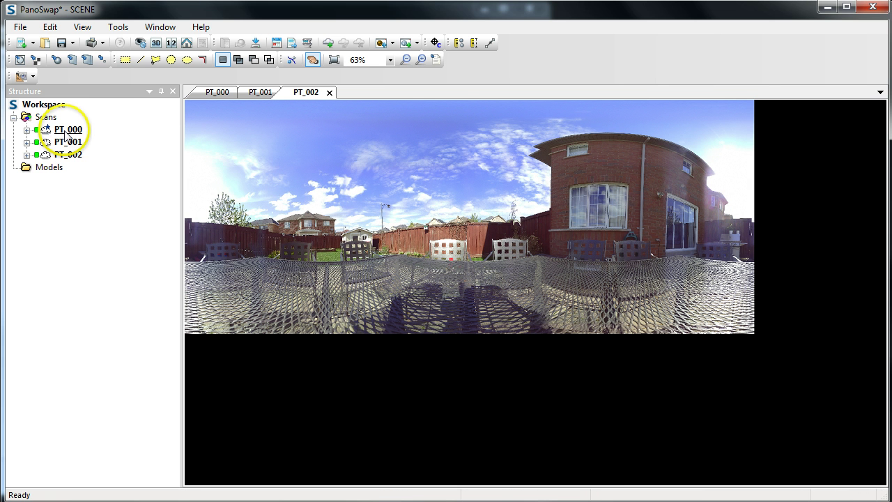
click(205, 91)
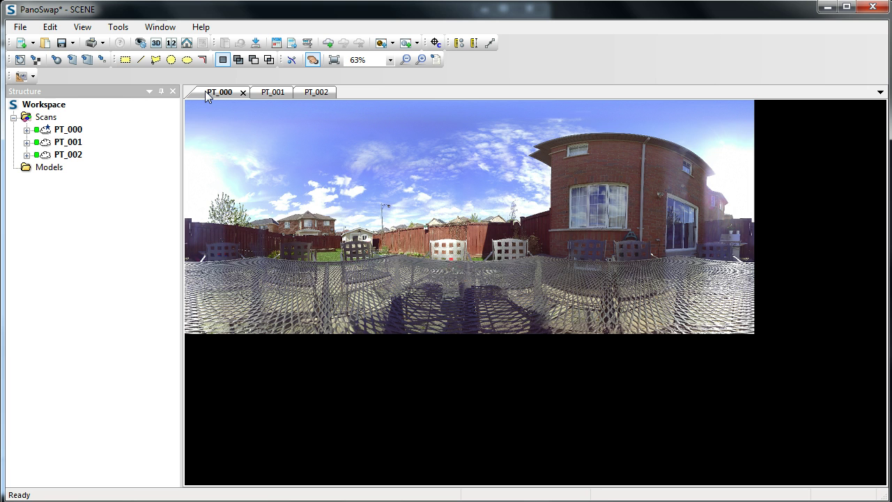
Check PT_000's Scan Area settings in its Properties and close them without changes
right_click(73, 133)
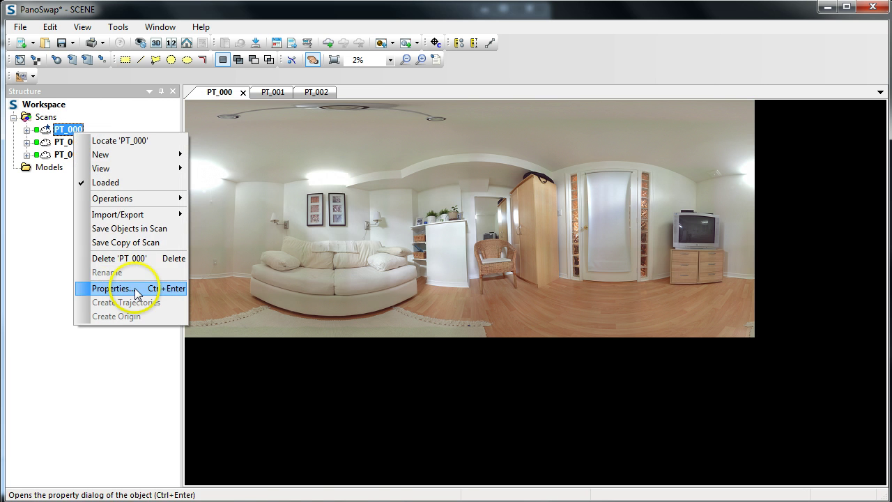
click(100, 288)
drag(376, 0, 418, 55)
click(409, 95)
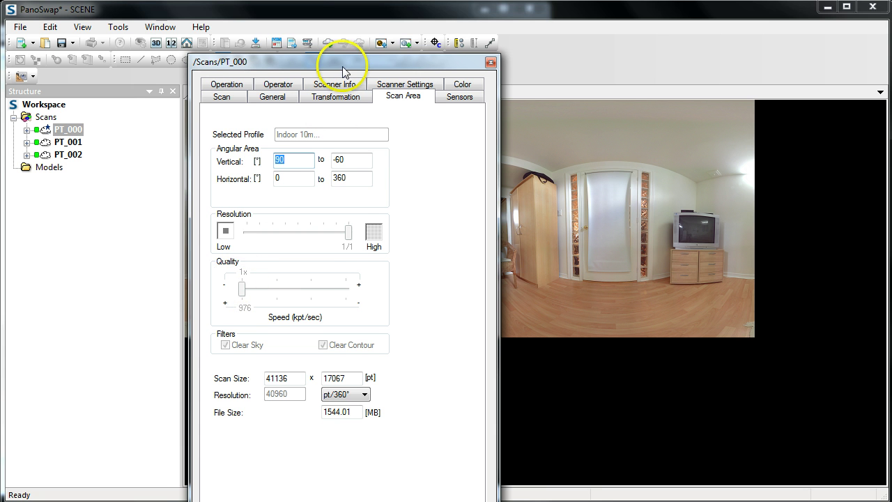
drag(343, 63, 368, 54)
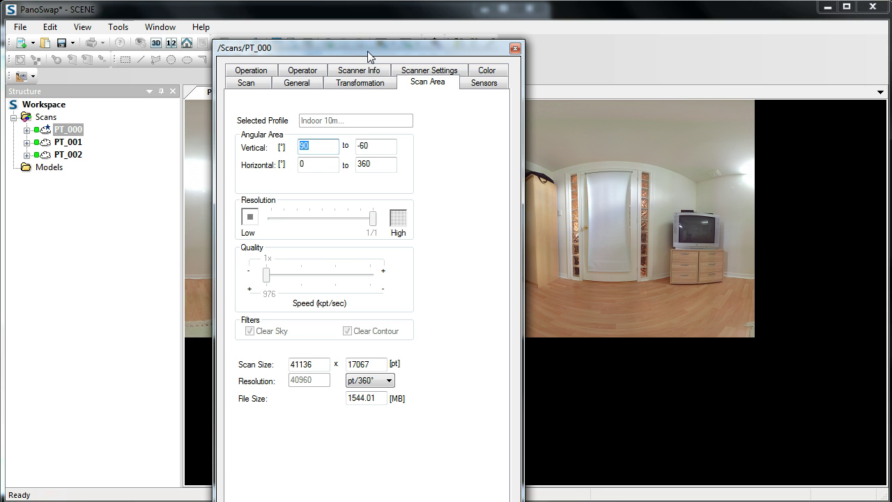
drag(368, 56, 489, 0)
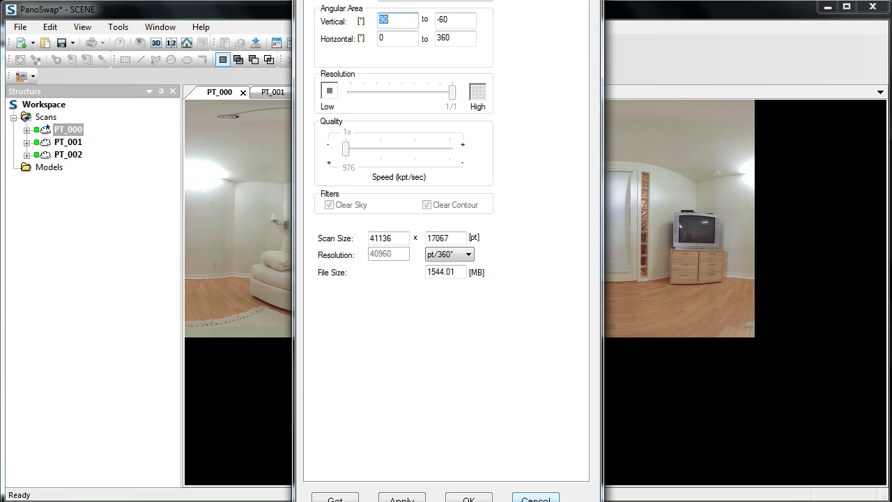
click(536, 499)
click(535, 499)
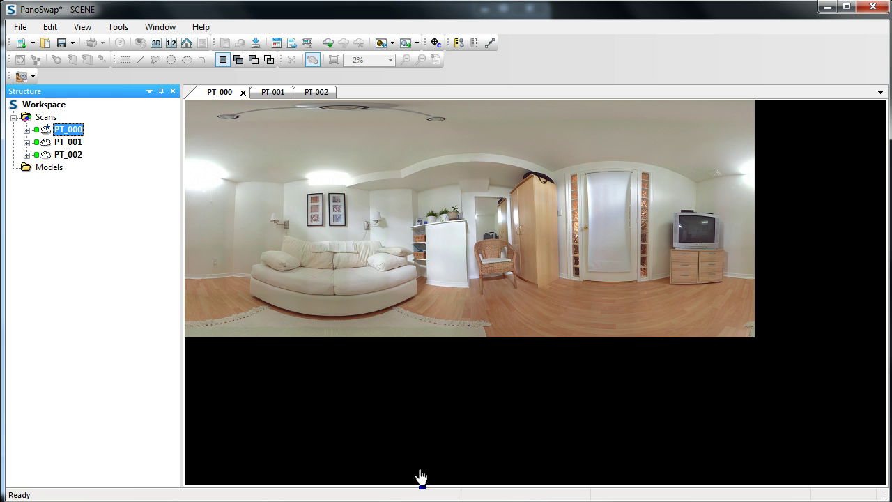
Switch to PT_001 and confirm its Properties Scan Area shows 1/32 resolution, then dismiss
click(274, 94)
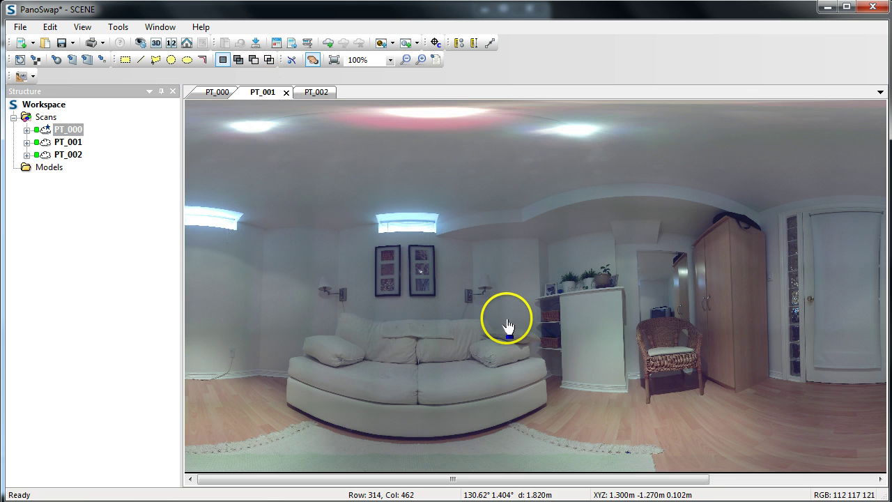
right_click(66, 142)
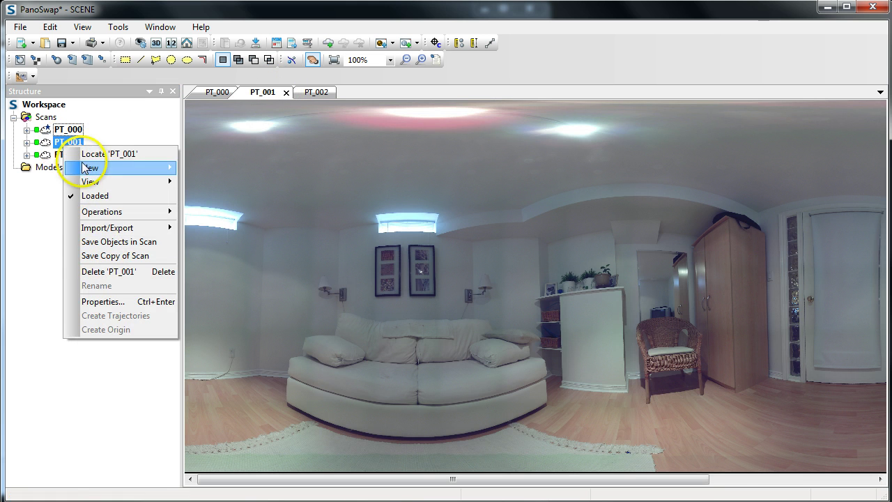
click(133, 302)
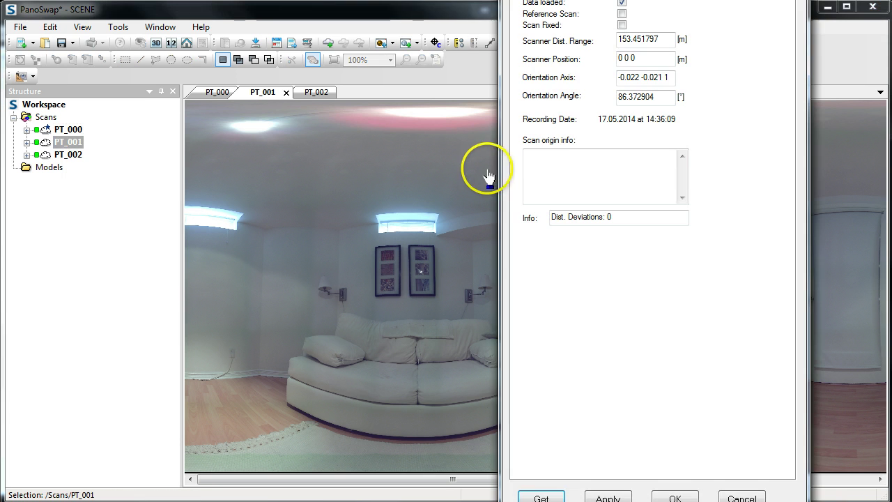
drag(739, 2, 491, 49)
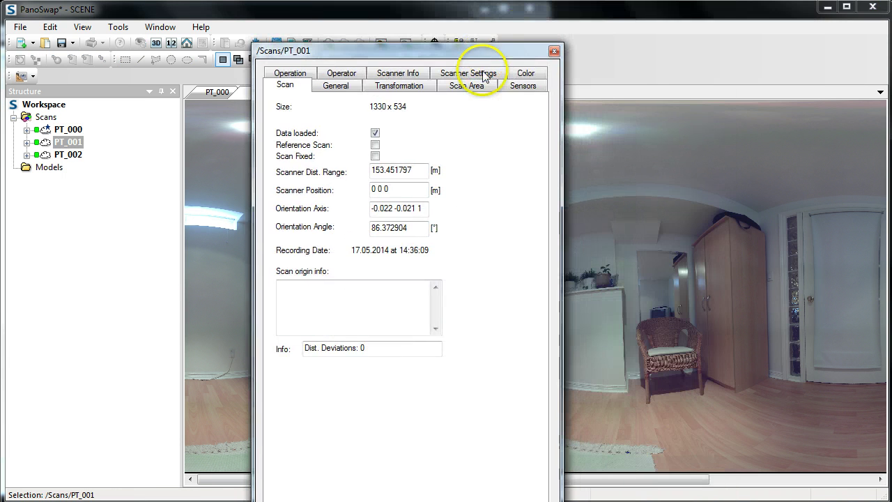
click(467, 85)
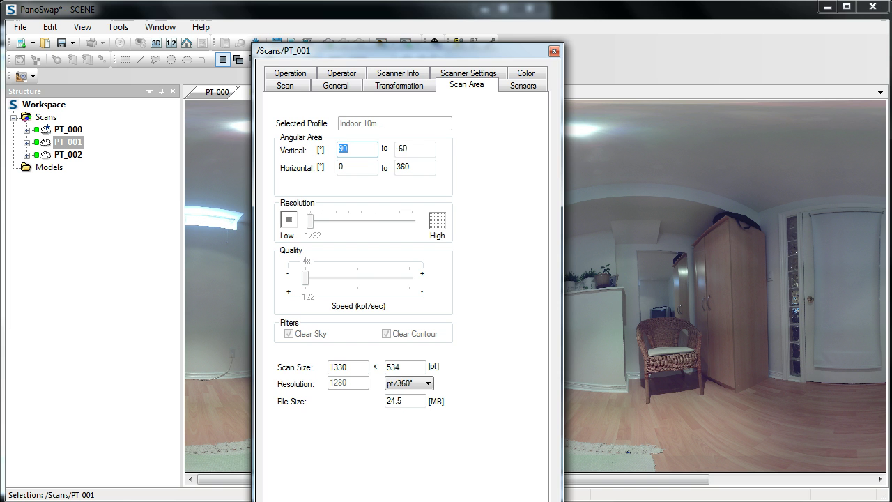
key(Escape)
click(537, 349)
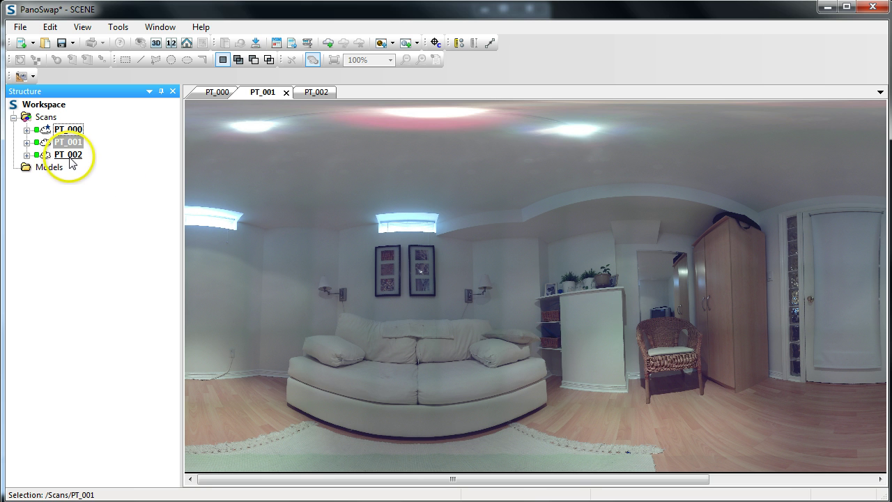
Show PT_002's backyard panorama and confirm the 1/32 Scan Area in its Properties, then Esc
click(311, 92)
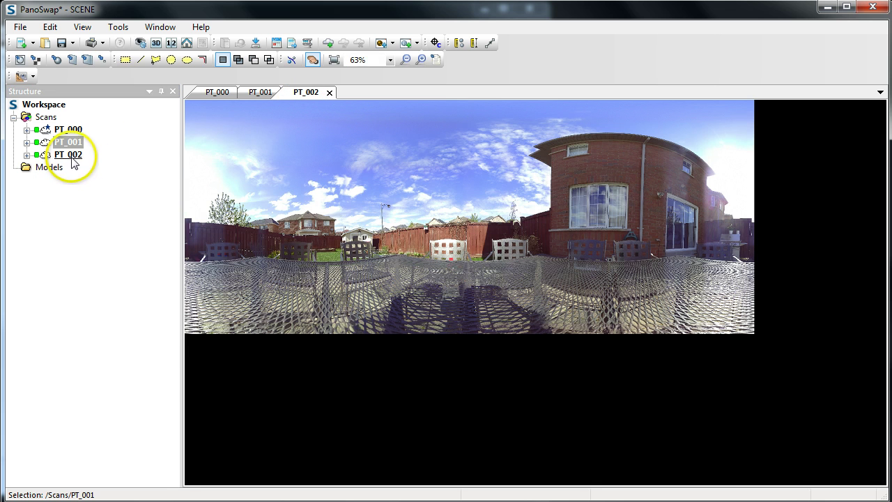
right_click(72, 156)
click(115, 312)
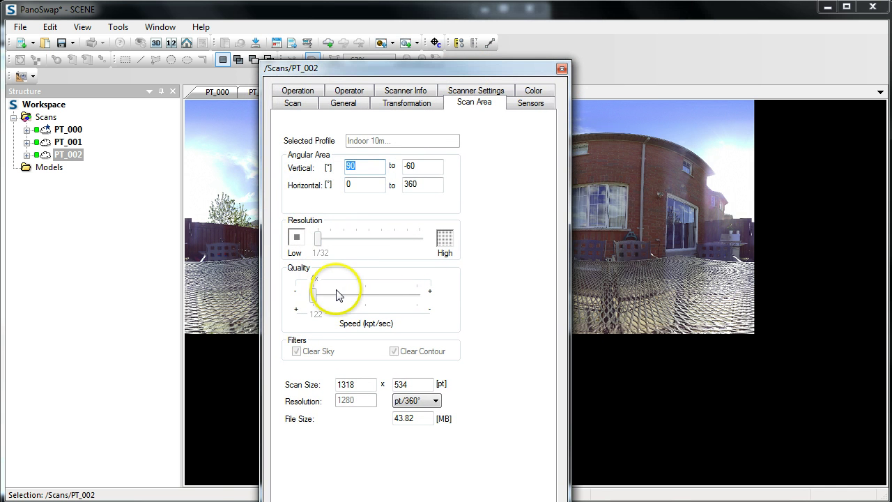
drag(462, 67, 551, 18)
key(Escape)
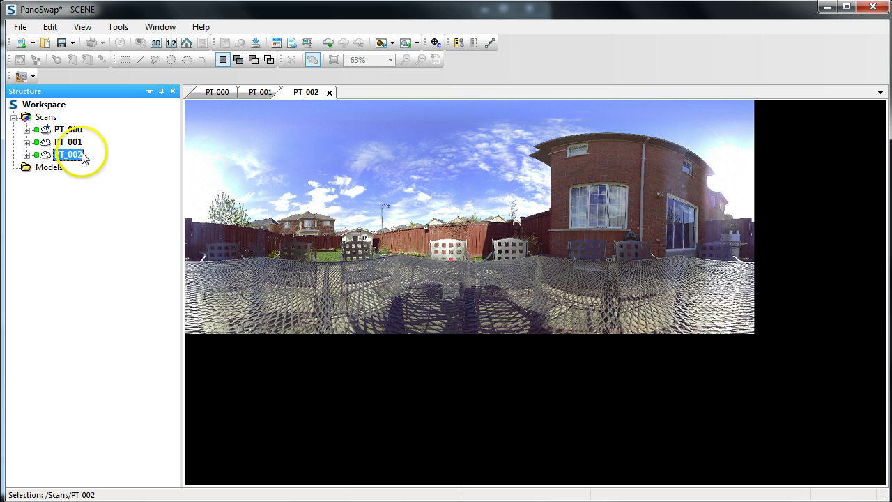
Expand PT_000 and its Pictures folder in the Structure tree, dismissing the context menu
click(28, 131)
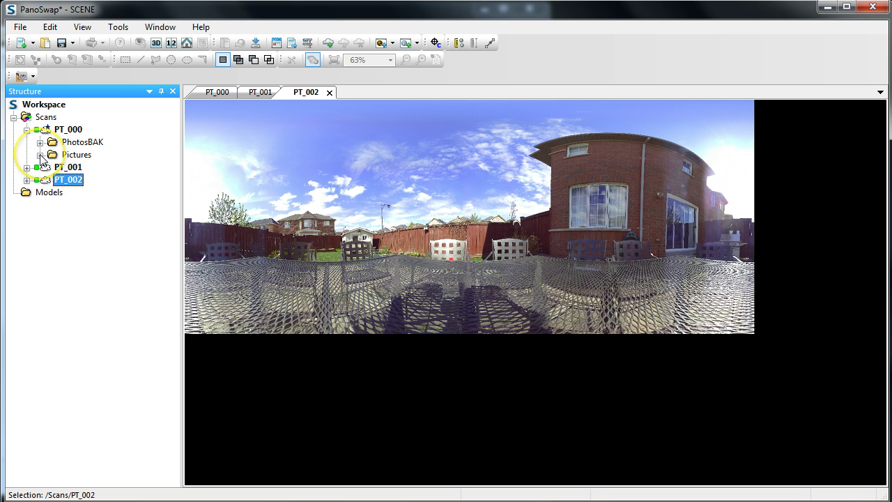
click(40, 155)
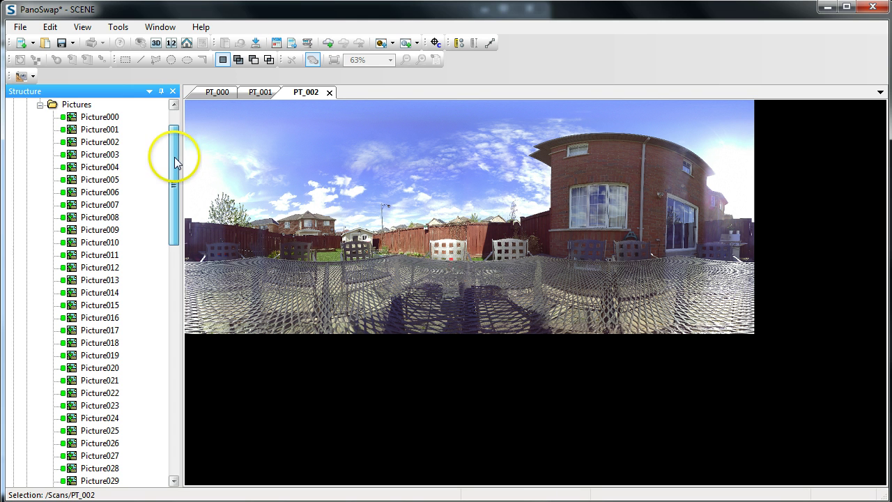
scroll(175, 163, up, 2)
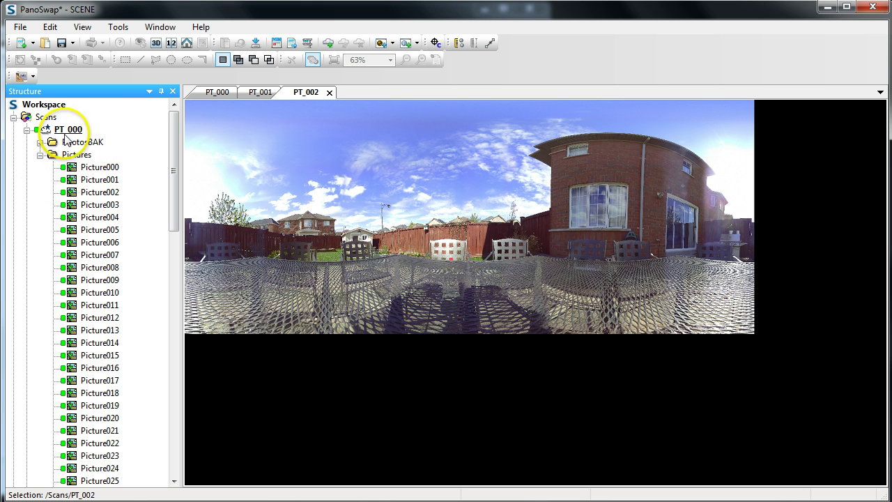
right_click(68, 134)
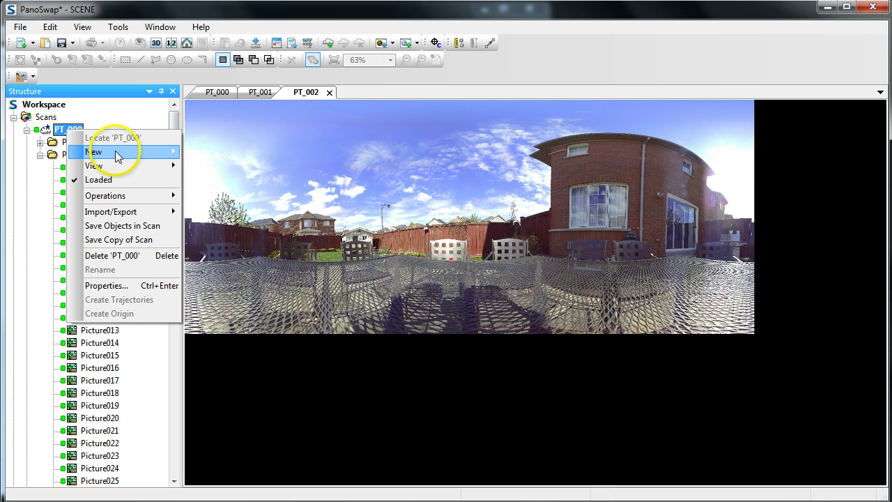
mouse_move(149, 153)
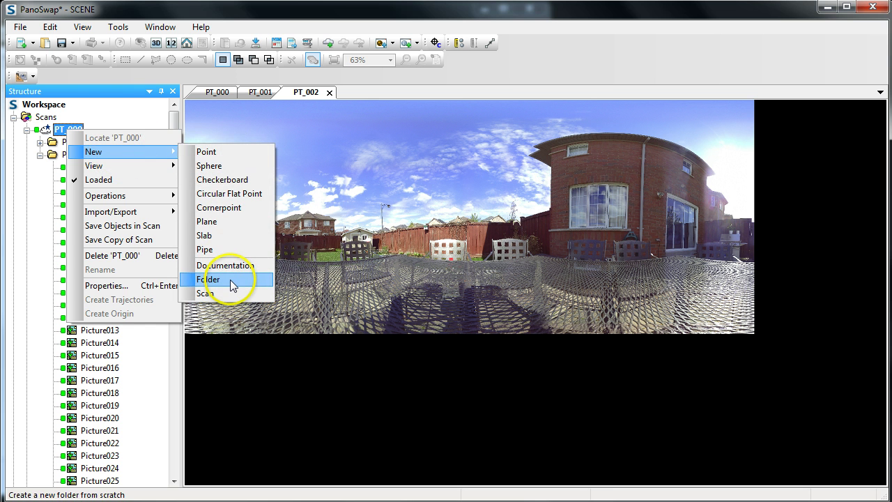
click(110, 124)
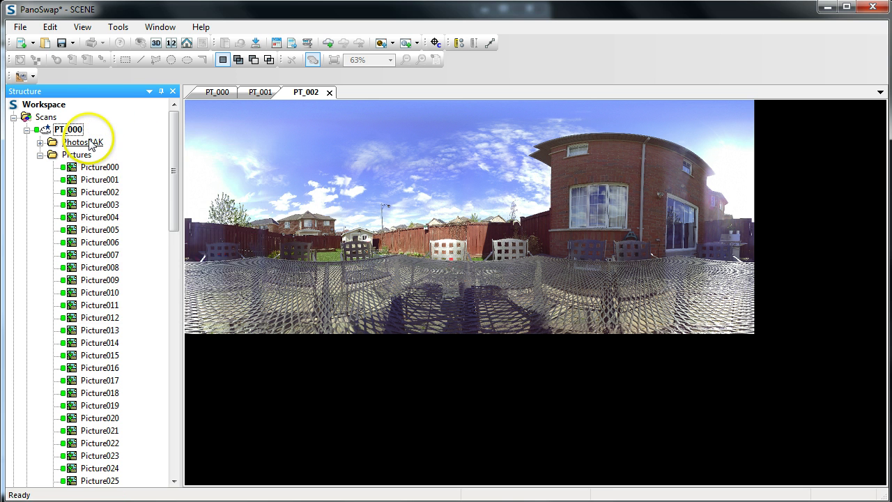
Select Picture000 through Picture084 and move them into the PhotosBAK folder
click(87, 168)
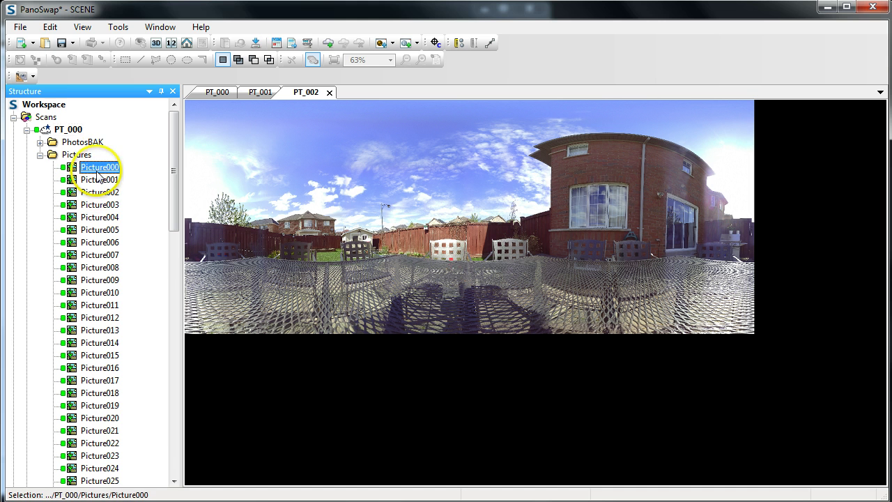
scroll(119, 219, down, 20)
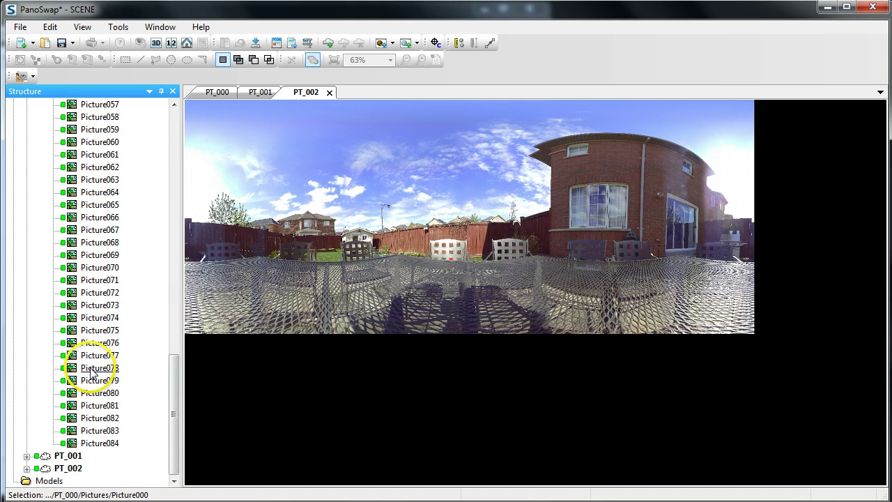
shift+click(112, 443)
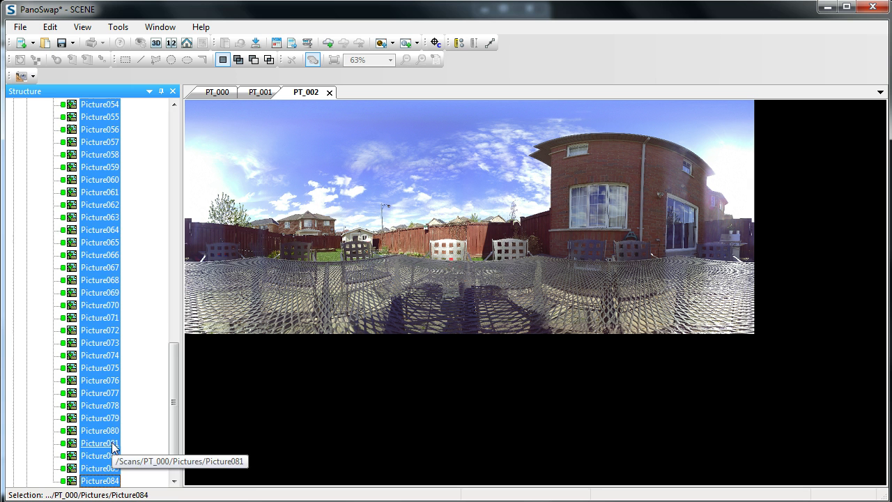
scroll(100, 327, up, 20)
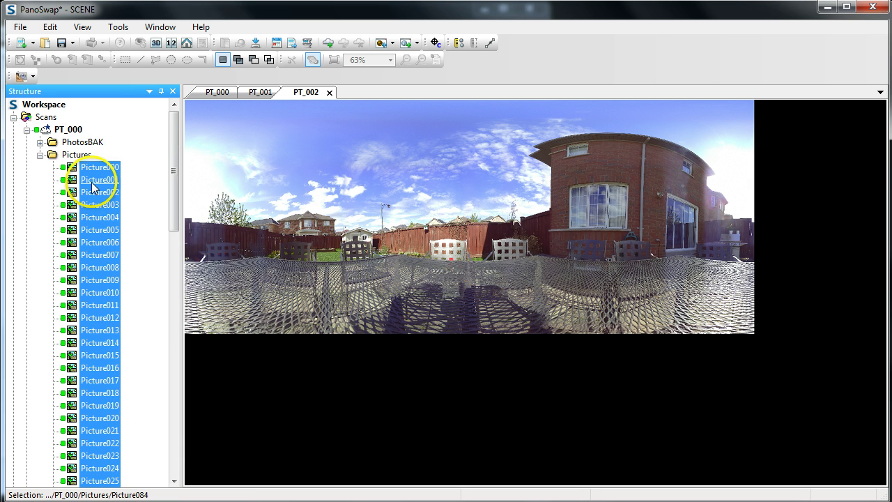
mouse_move(92, 187)
mouse_down()
mouse_move(94, 146)
mouse_move(103, 181)
mouse_up()
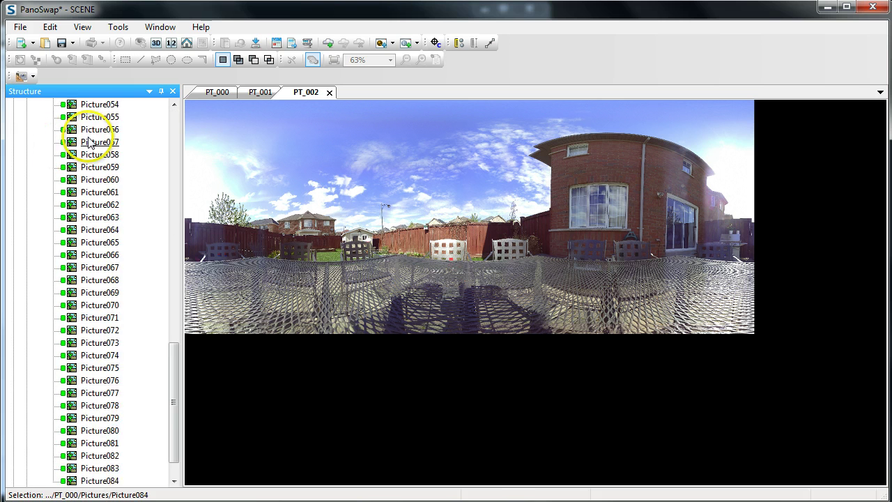
Rearrange the tree and collapse the pictures nested under Picture001
scroll(135, 185, up, 18)
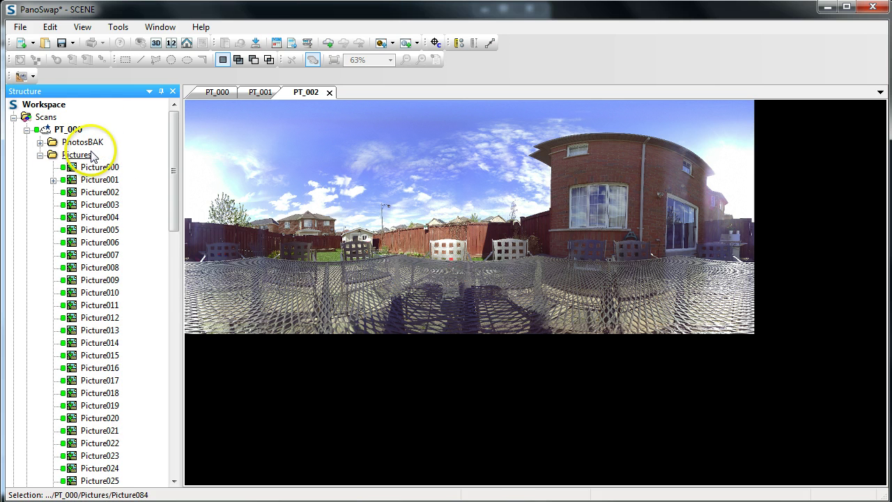
drag(94, 167, 51, 187)
drag(42, 140, 34, 169)
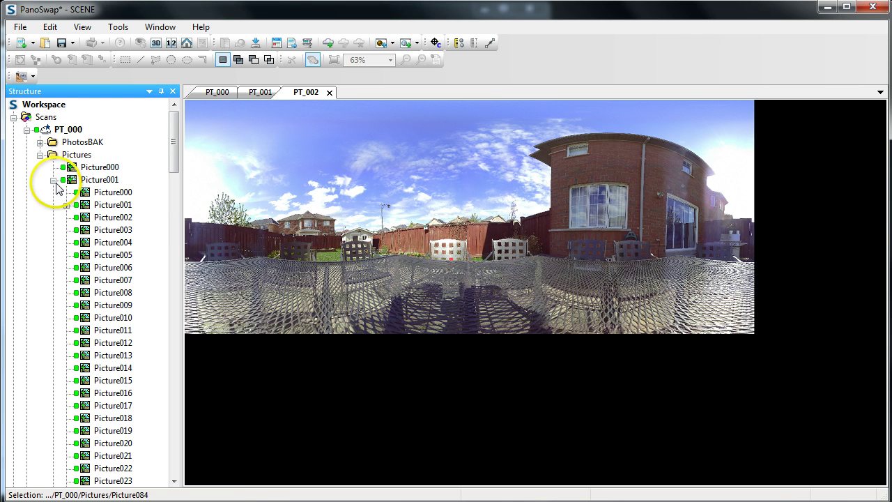
click(53, 180)
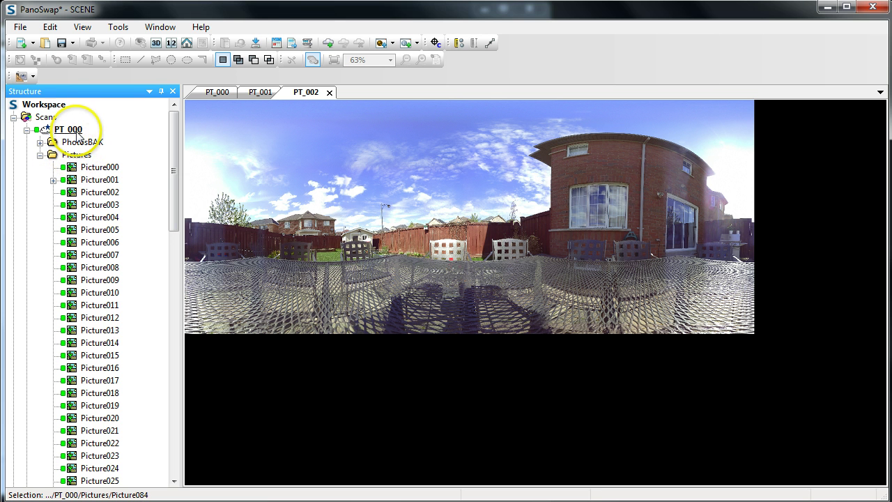
Start a fresh selection at Picture000 in PT_000's Pictures folder and scroll down the list
click(74, 157)
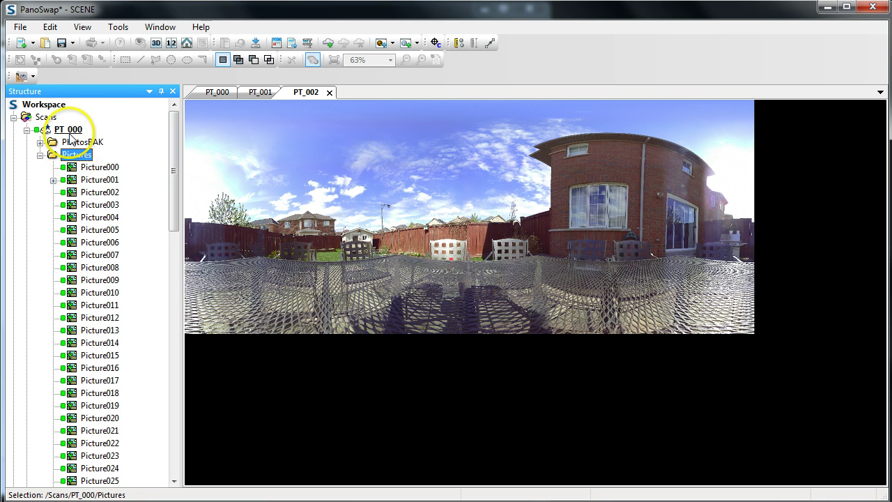
click(77, 167)
scroll(80, 219, down, 20)
scroll(96, 262, down, 1)
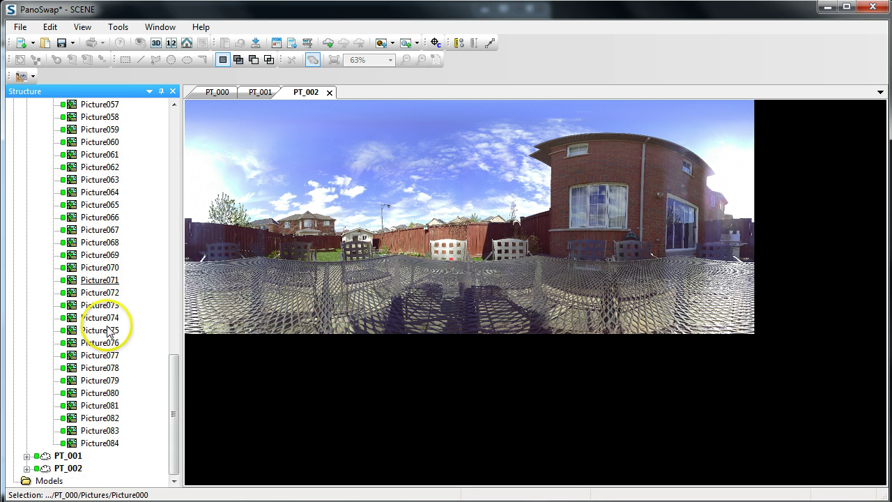
Extend the selection to Picture084 and delete all selected pictures, confirming with Yes
shift+click(109, 443)
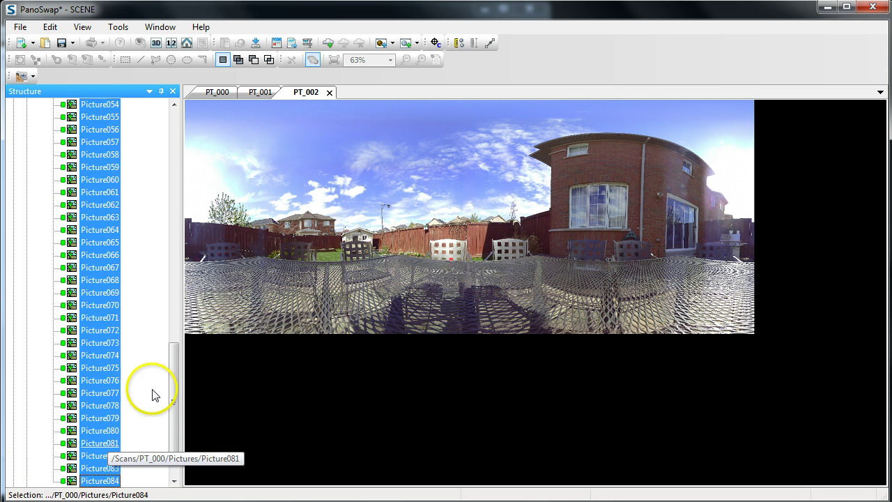
key(Delete)
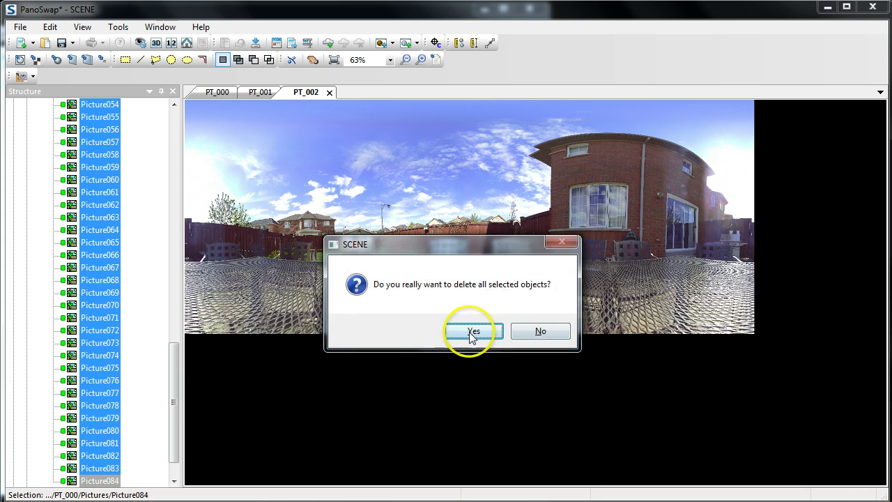
click(472, 329)
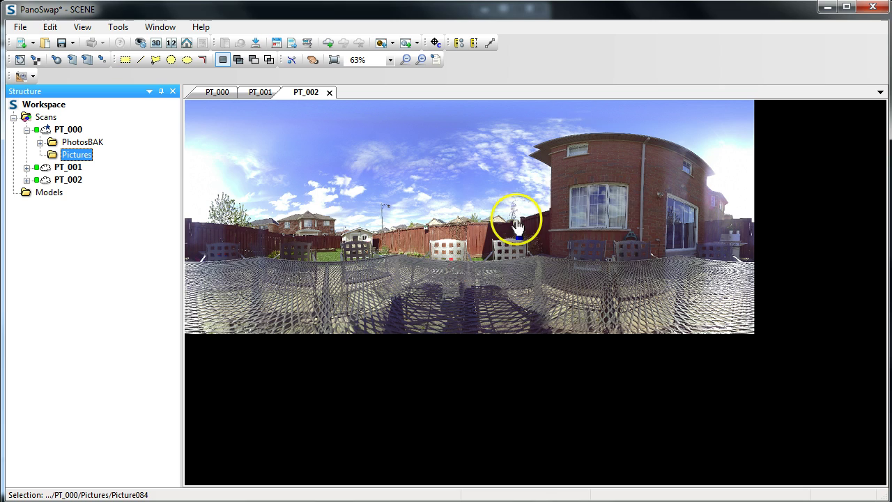
Zoom the PT_002 panorama to about 1008% and pan onto the brick-wall window
click(630, 225)
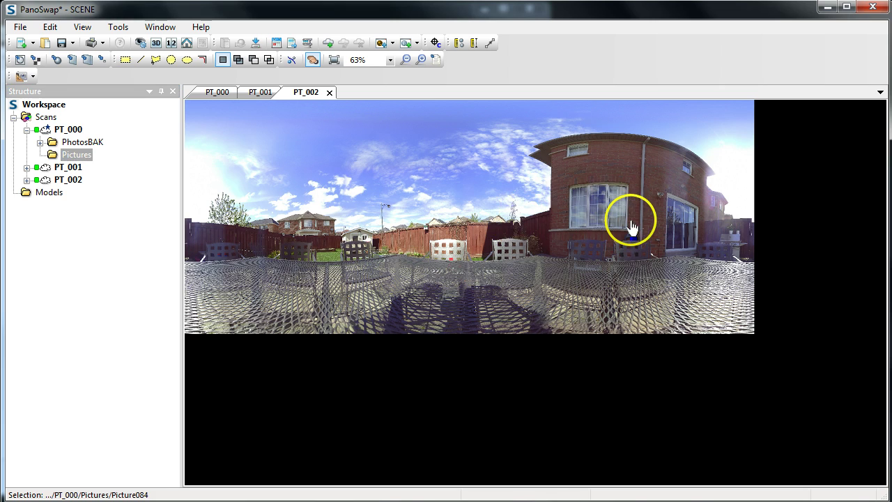
scroll(634, 227, up, 2)
scroll(646, 229, up, 15)
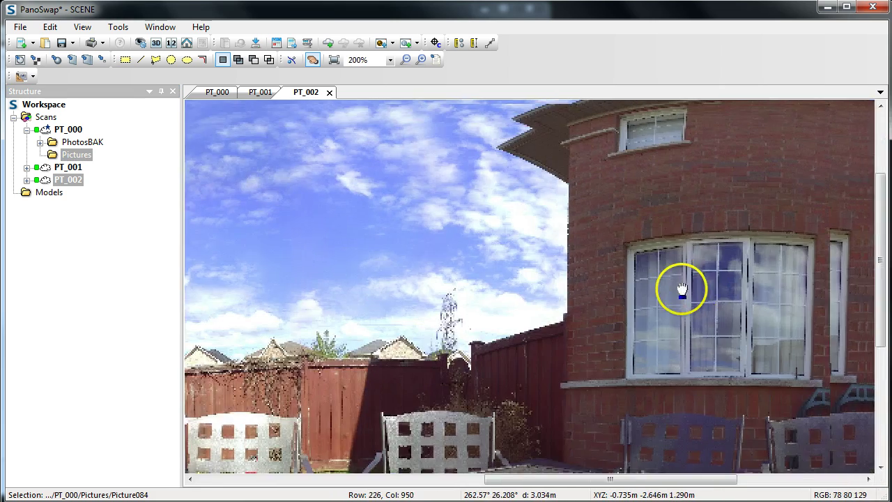
scroll(534, 273, down, 6)
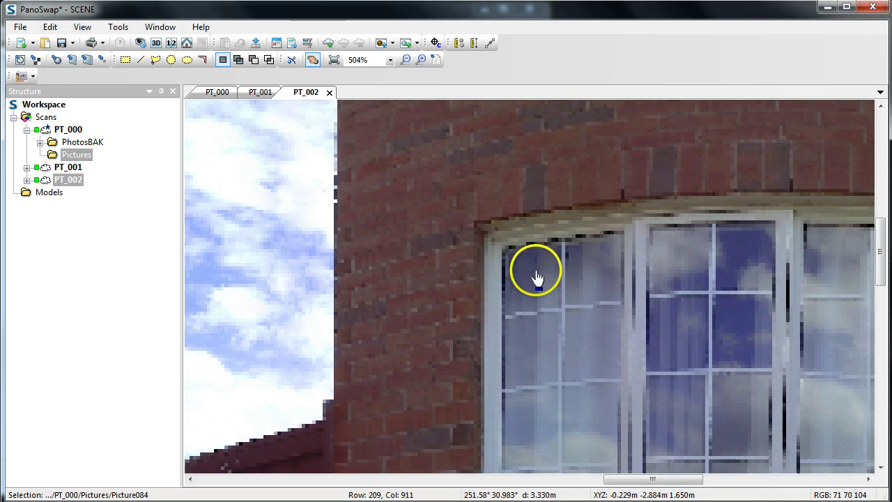
scroll(534, 273, up, 1)
scroll(532, 271, up, 2)
drag(532, 261, 625, 283)
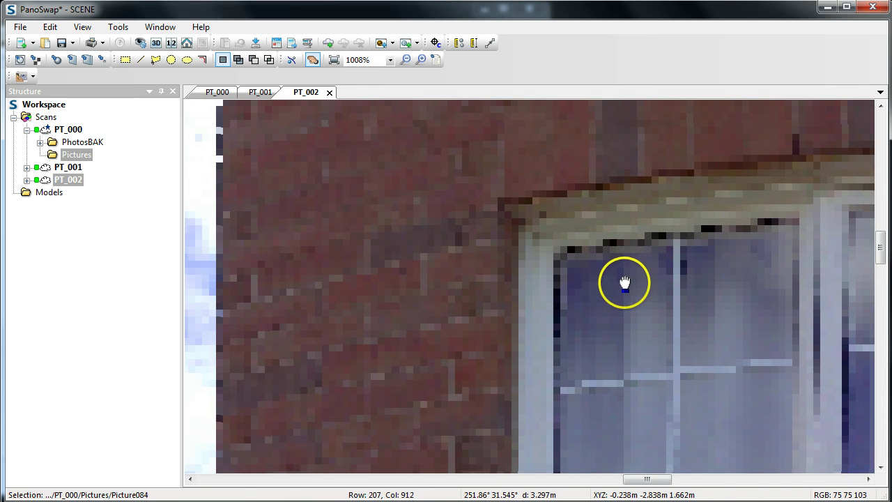
Expand PT_002 and select its pictures Picture000 through Picture084 to copy into PT_000
click(27, 180)
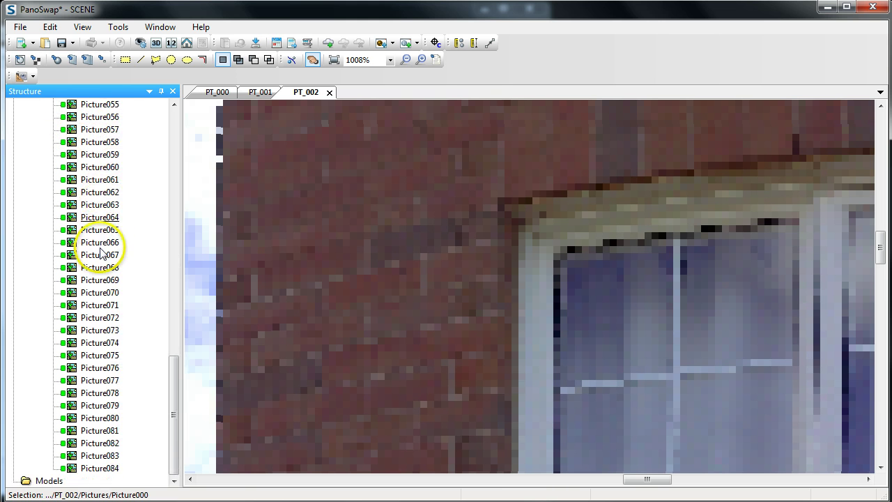
shift+click(99, 469)
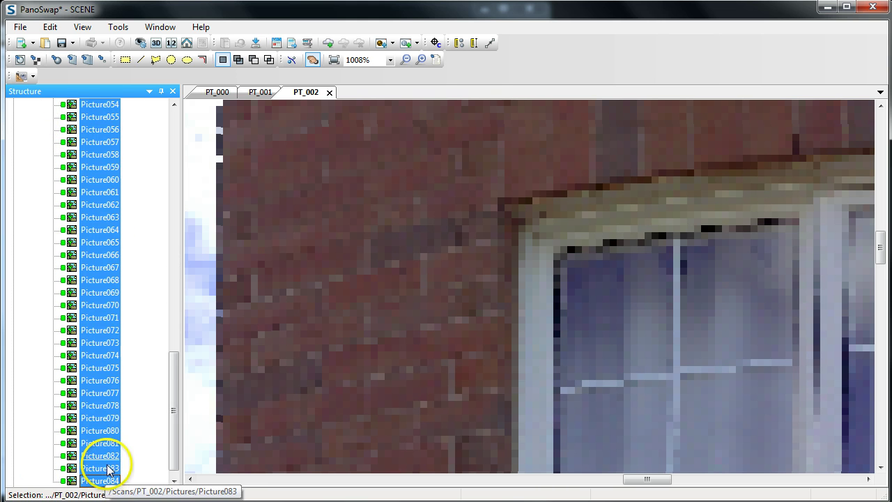
scroll(84, 293, up, 20)
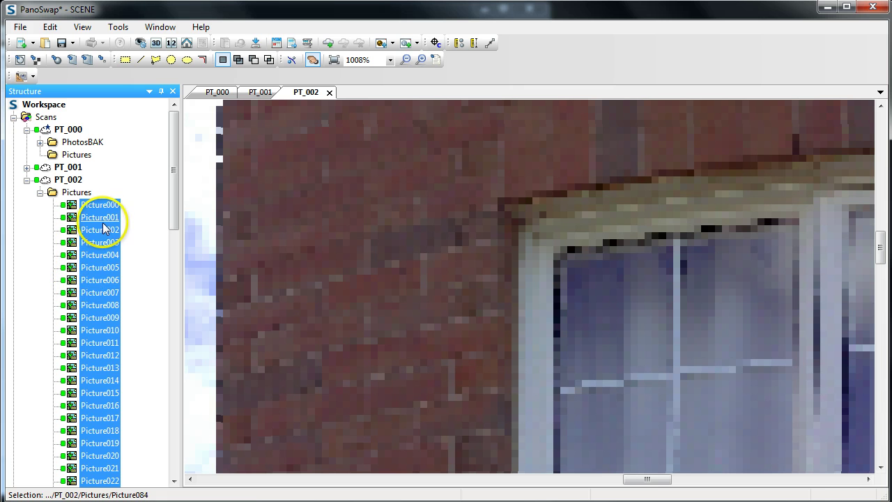
click(99, 182)
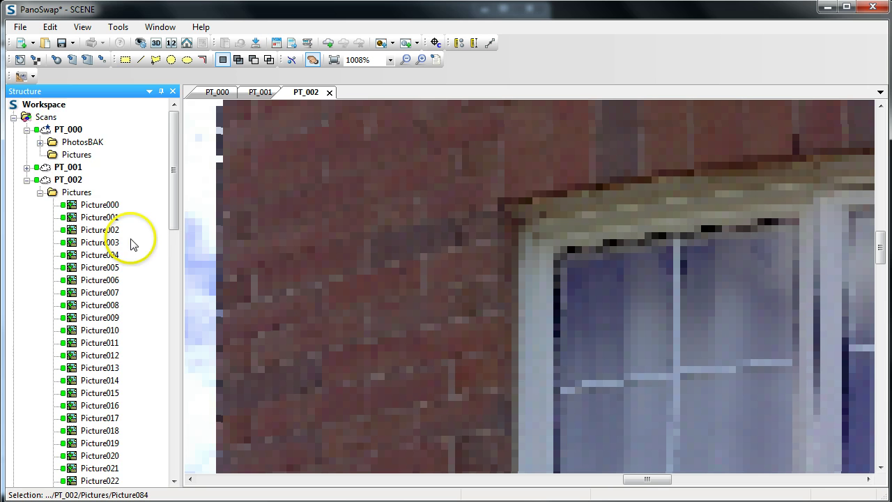
scroll(140, 264, down, 20)
scroll(109, 328, up, 20)
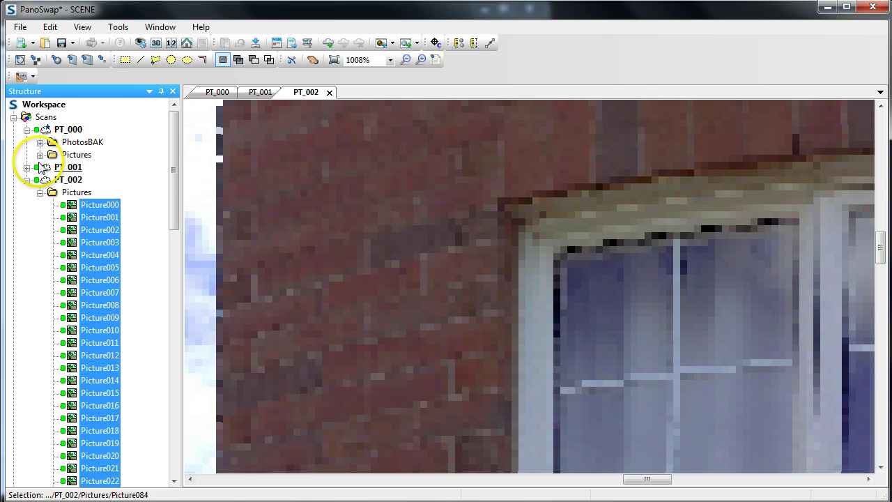
Expand PT_000's Pictures folder to confirm it now lists the copied pictures, collapsing PT_002
click(40, 155)
scroll(91, 334, down, 16)
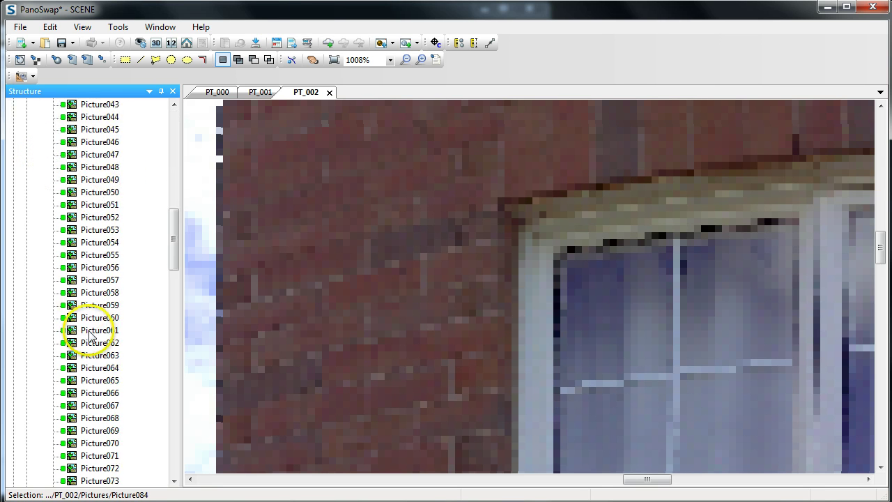
scroll(91, 334, down, 8)
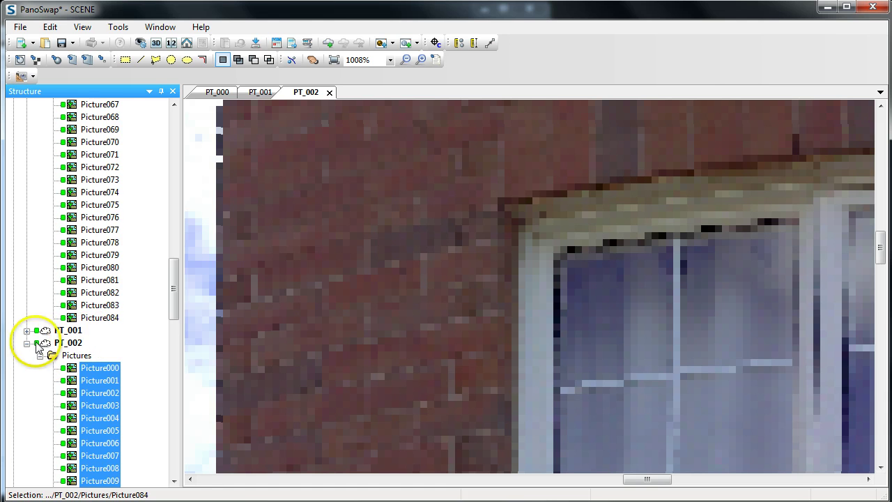
click(27, 343)
scroll(63, 289, up, 9)
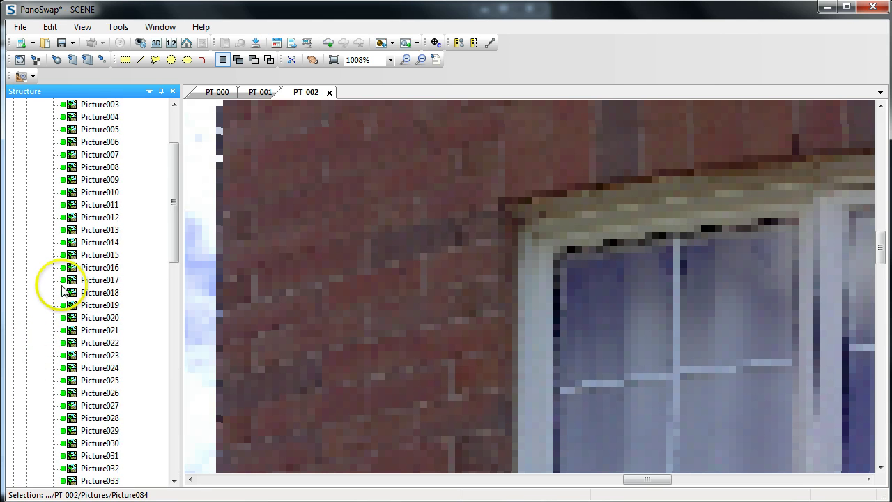
scroll(63, 289, up, 3)
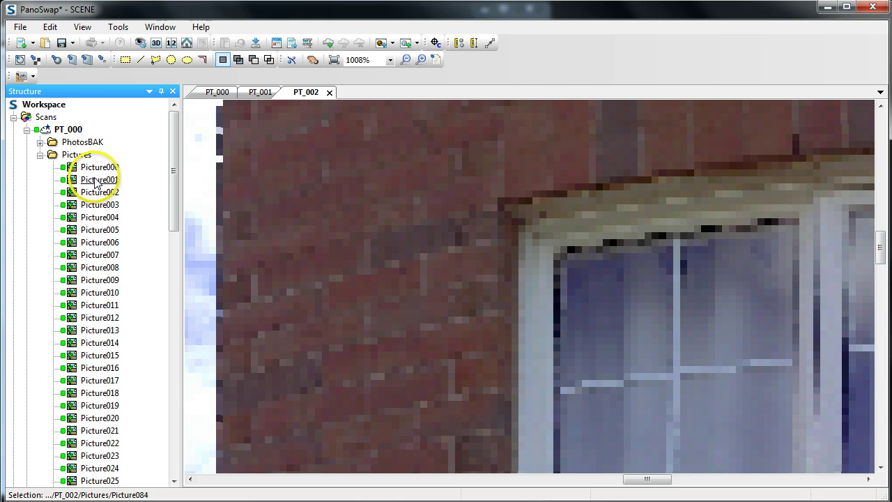
Run Operations > Color/Pictures > Apply Pictures on PT_000 to start colorizing
click(70, 129)
right_click(70, 130)
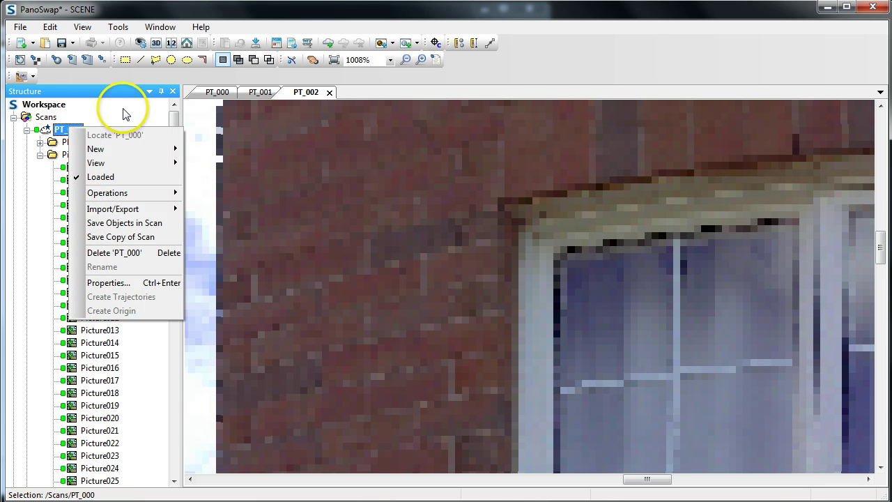
click(214, 92)
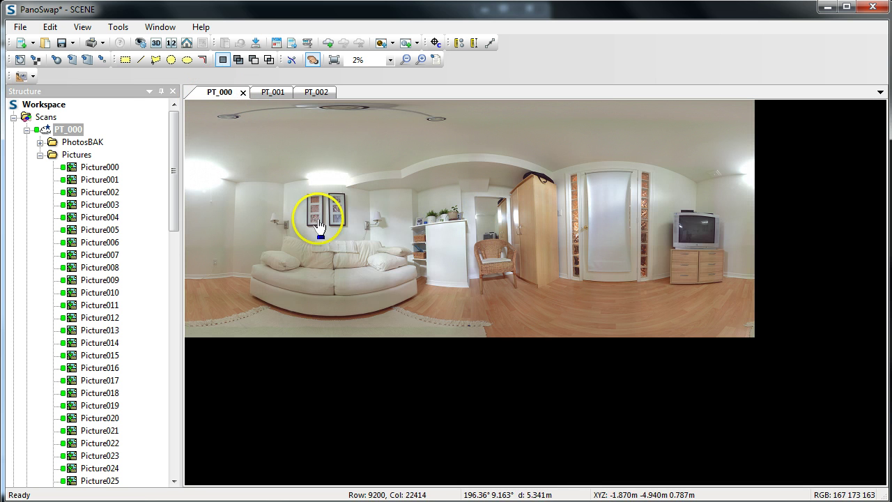
right_click(69, 130)
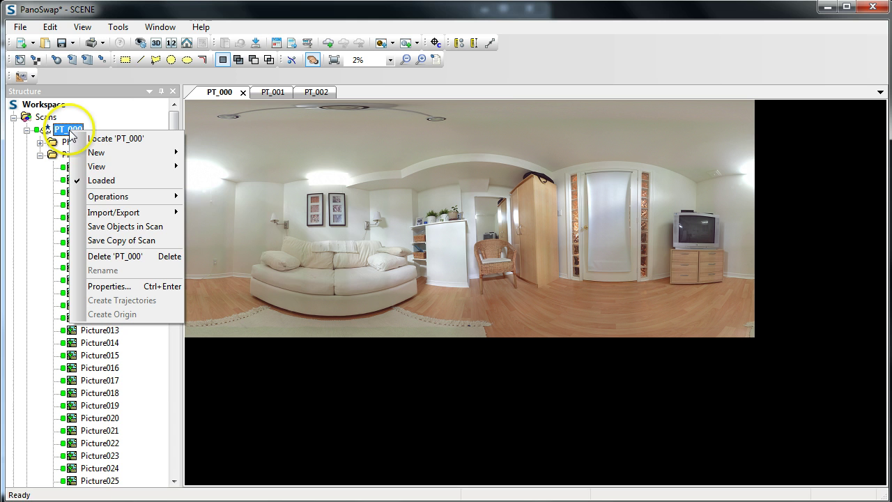
mouse_move(105, 196)
mouse_move(255, 278)
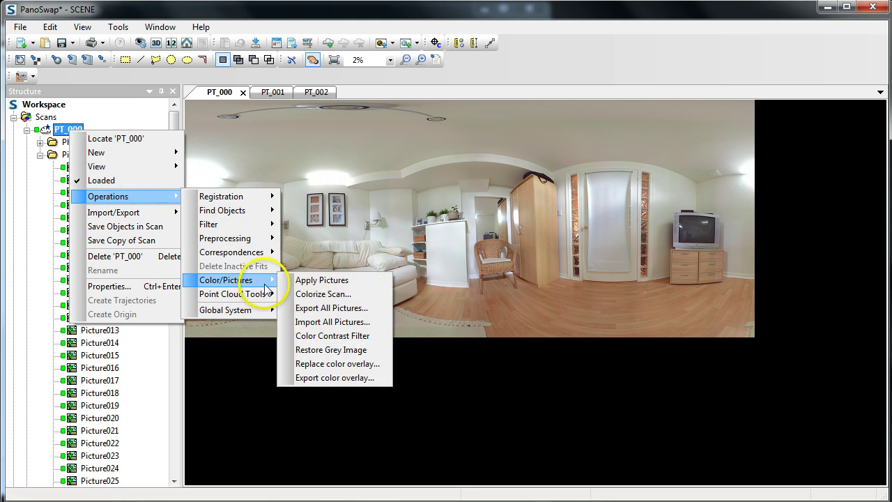
click(311, 281)
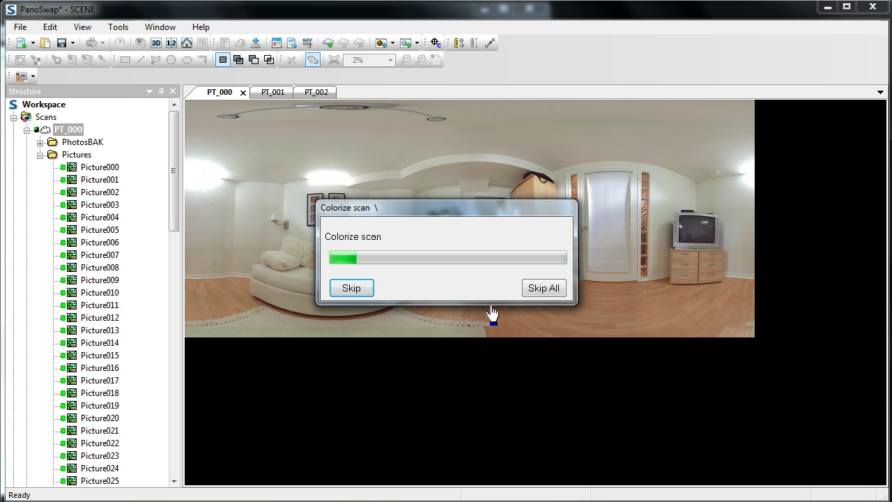
Wait for colorizing to finish so PT_000's panorama shows the outdoor backyard and brick house
click(240, 450)
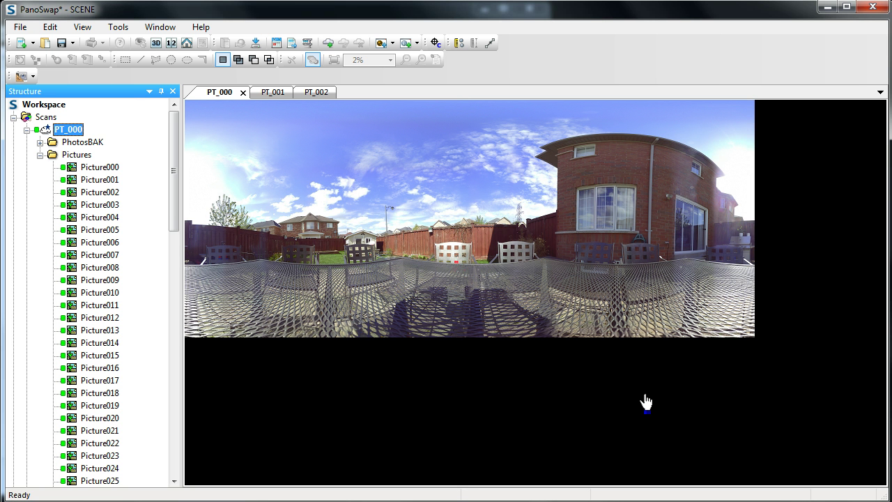
Close PT_001 and place PT_002 in a widened side pane next to PT_000
click(282, 93)
click(286, 92)
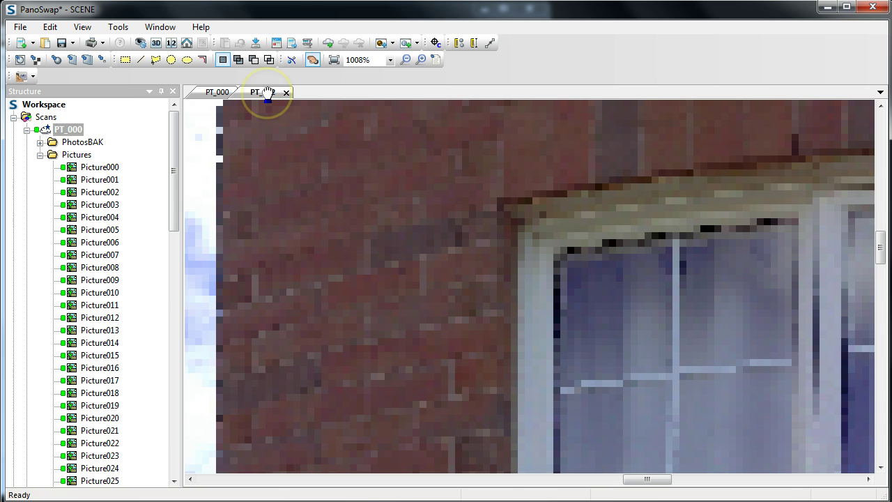
right_click(265, 94)
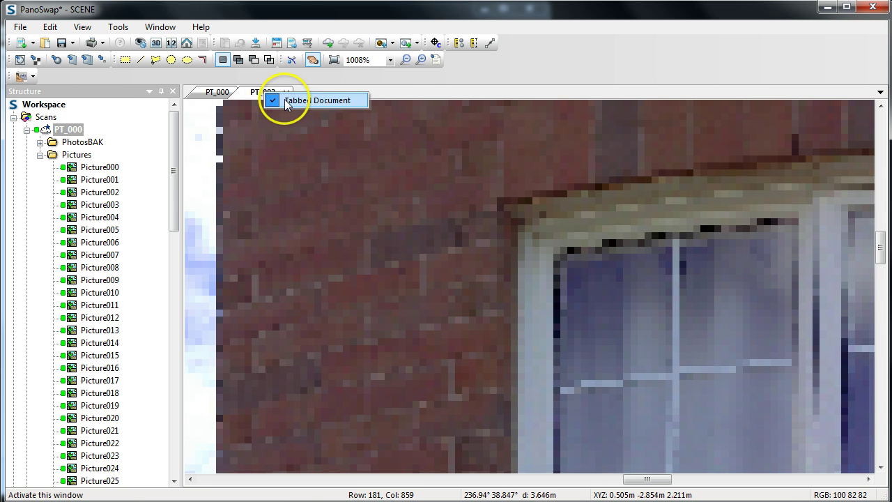
click(317, 100)
click(354, 255)
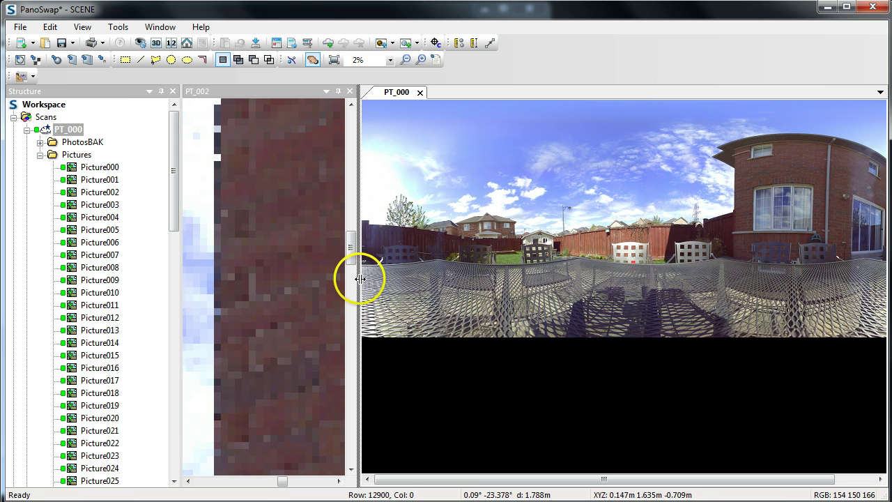
drag(358, 279, 541, 285)
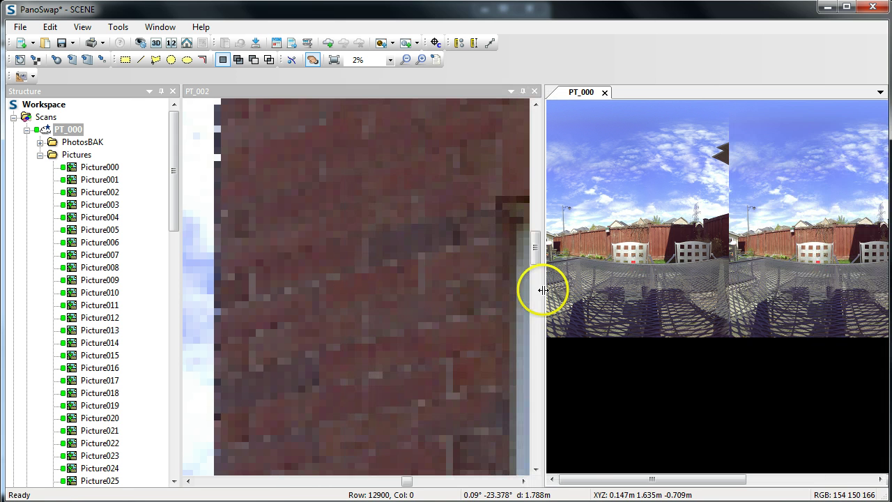
Zoom and pan both PT_000 and PT_002 onto the same brick-house window corner
drag(806, 261, 655, 265)
scroll(685, 253, up, 2)
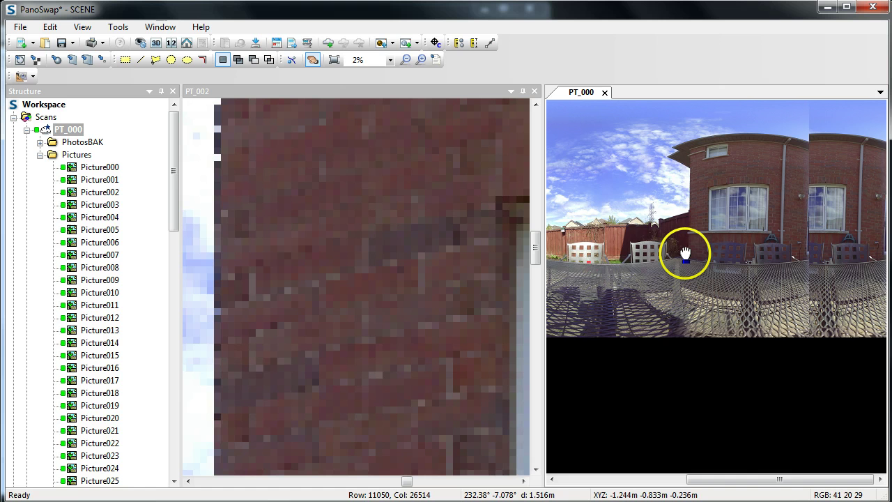
scroll(719, 205, up, 3)
scroll(705, 293, up, 4)
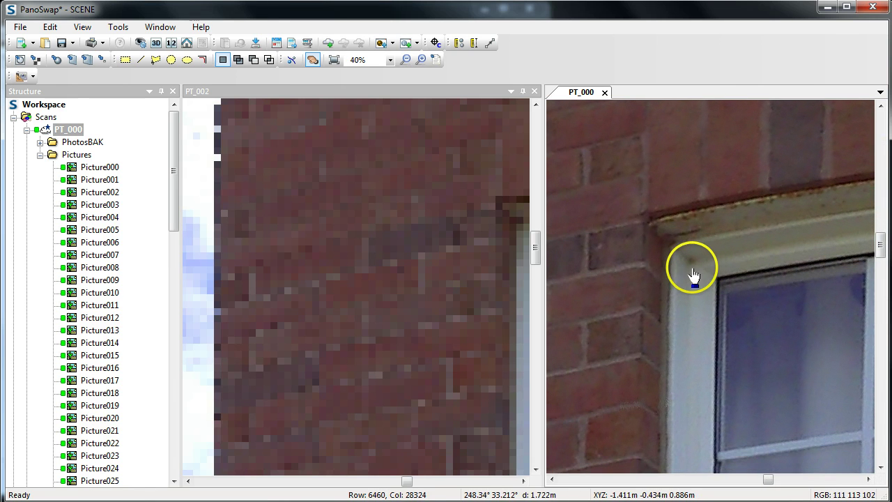
drag(436, 273, 291, 267)
drag(389, 272, 326, 286)
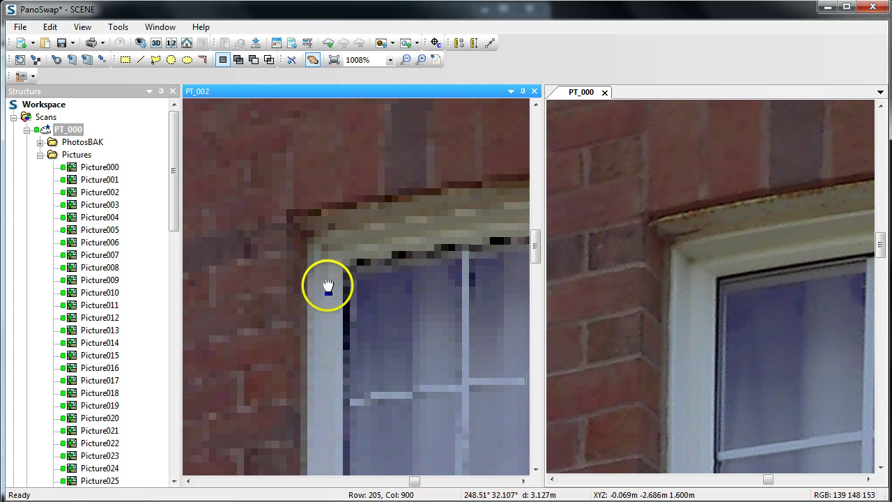
Export PT_000's colour overlay via Color/Pictures as PT_000-SwappedOutdoorScan
click(354, 256)
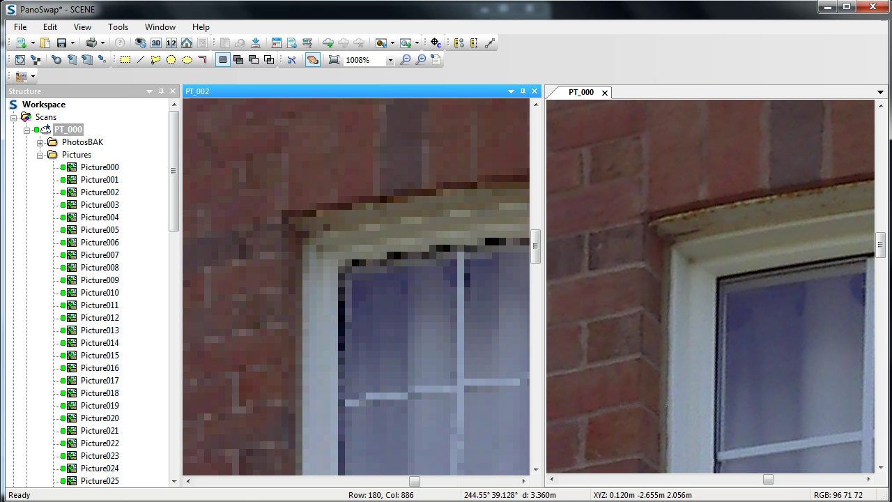
click(40, 156)
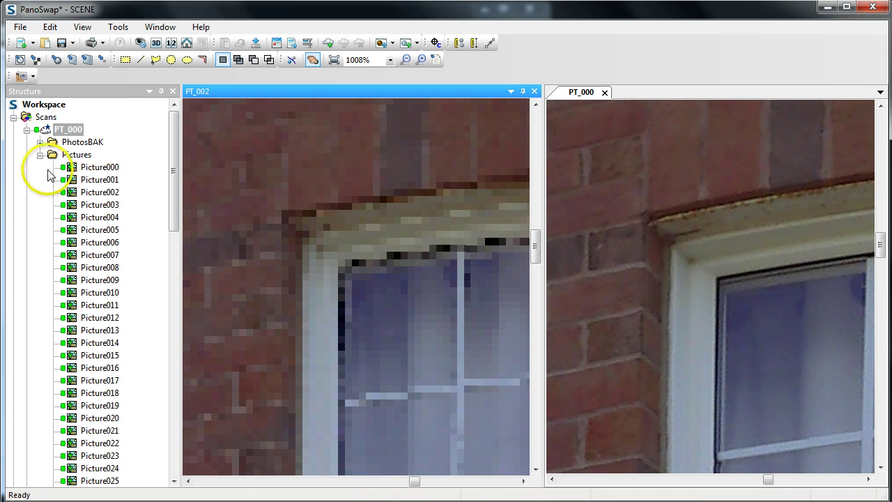
click(66, 134)
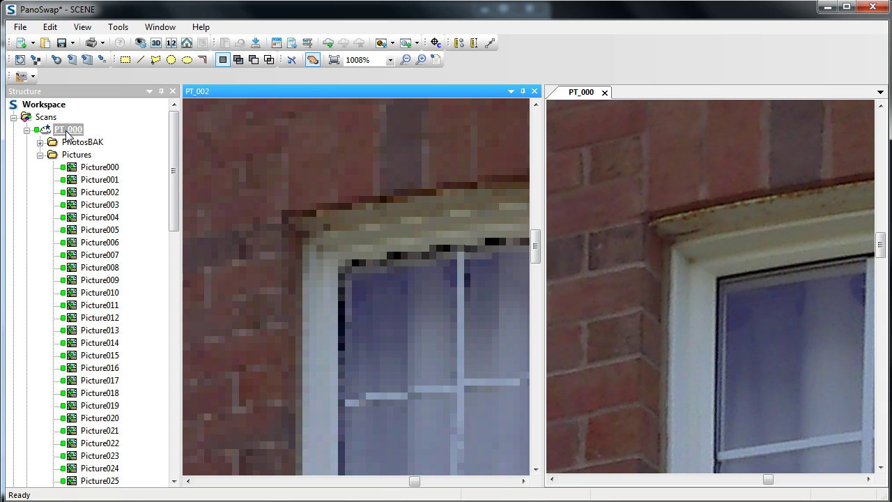
click(68, 134)
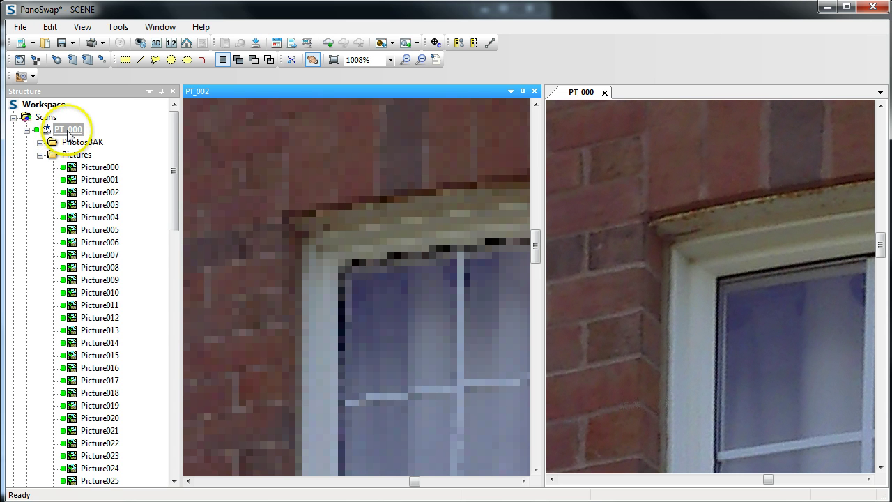
right_click(88, 133)
mouse_move(139, 197)
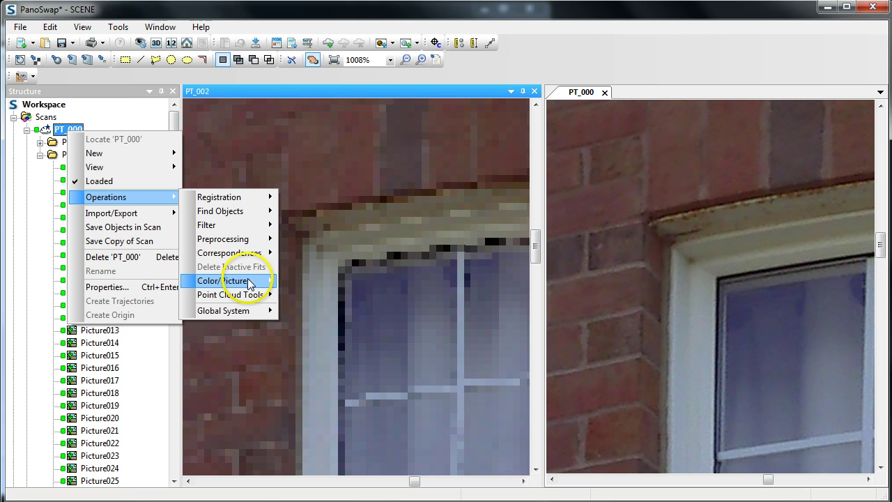
mouse_move(249, 282)
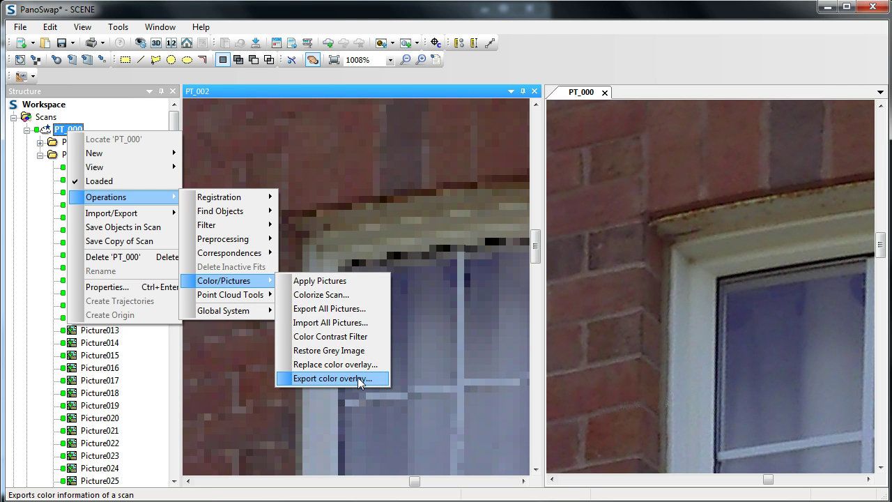
click(358, 377)
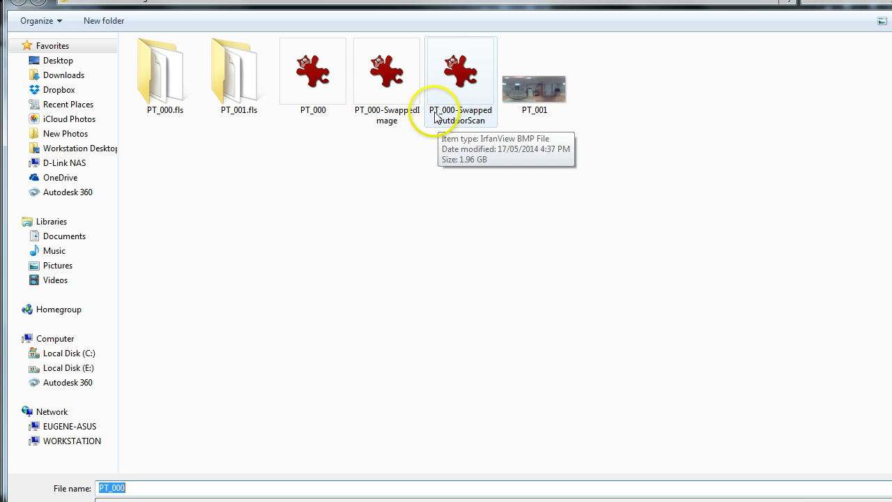
click(459, 66)
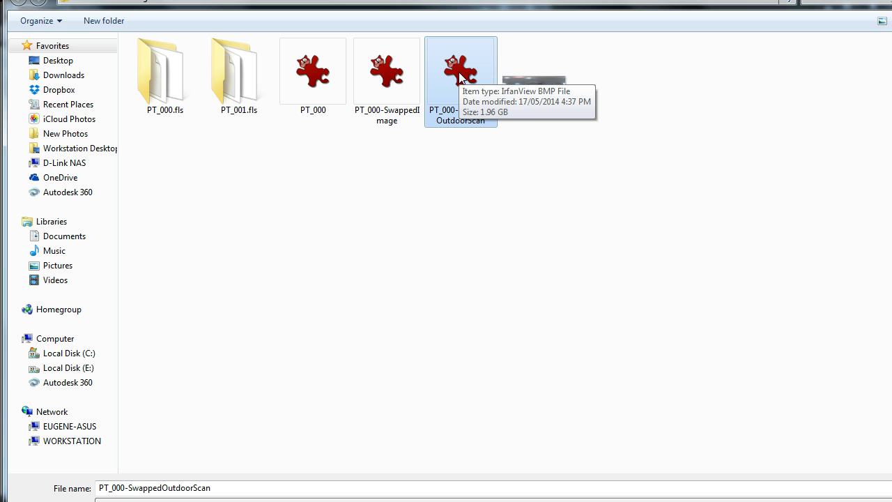
click(374, 85)
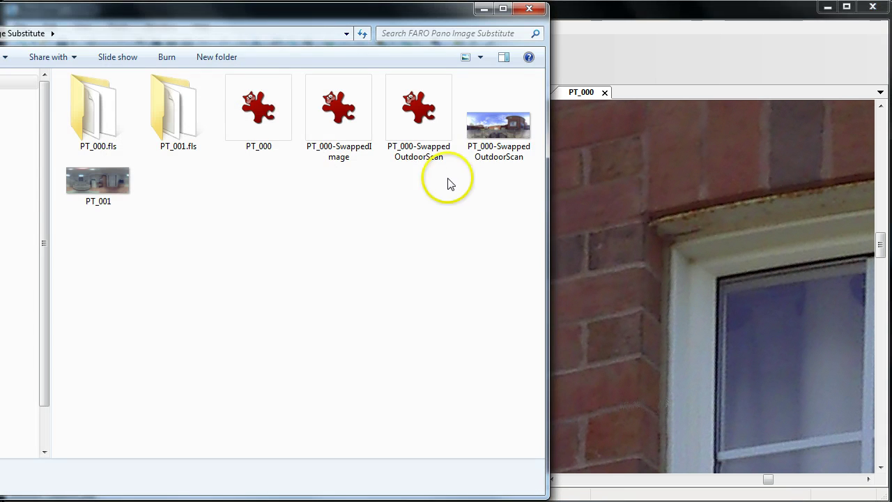
Verify the PT_000-SwappedOutdoorScan JPG is 41136 x 17067 pixels and 39.5 MB, then bring SCENE forward
click(512, 132)
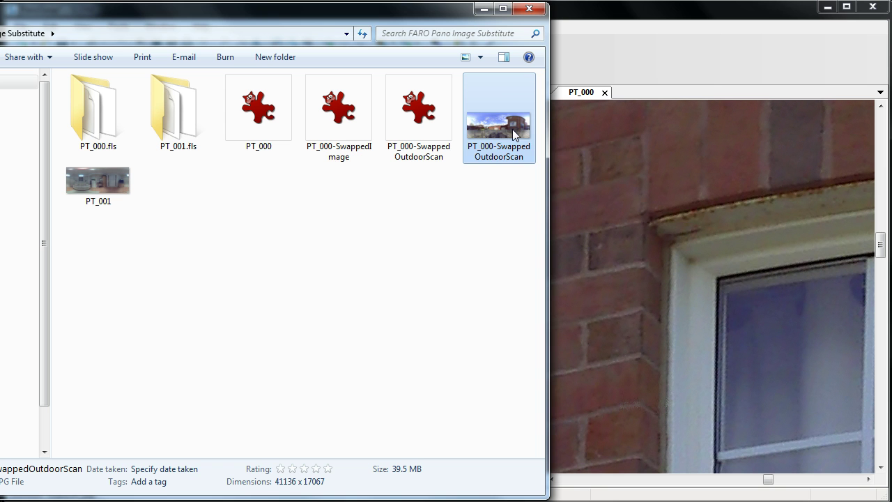
click(492, 165)
click(494, 123)
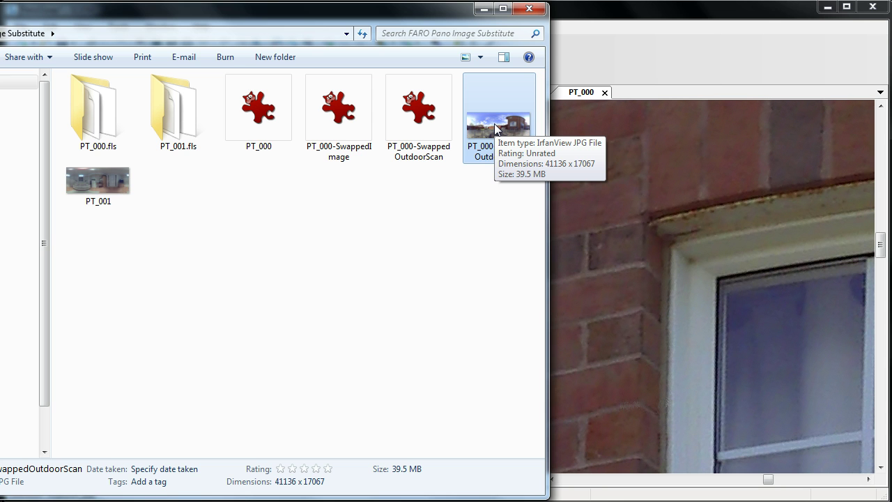
click(633, 13)
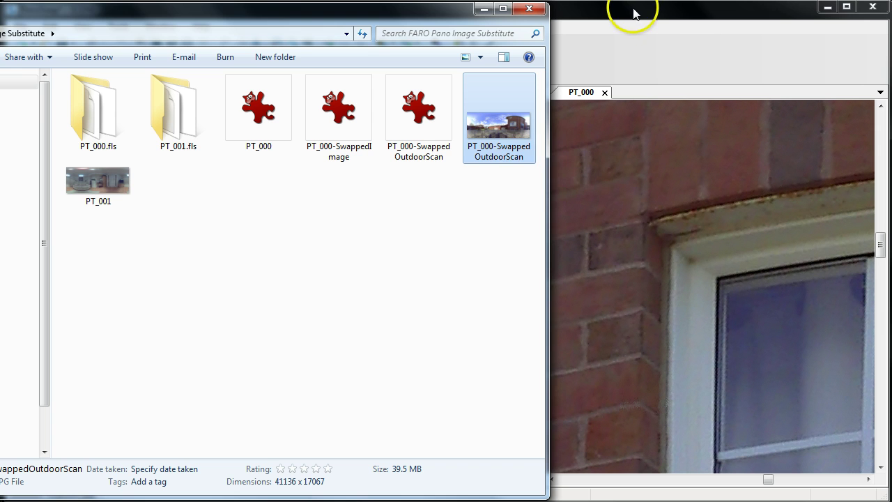